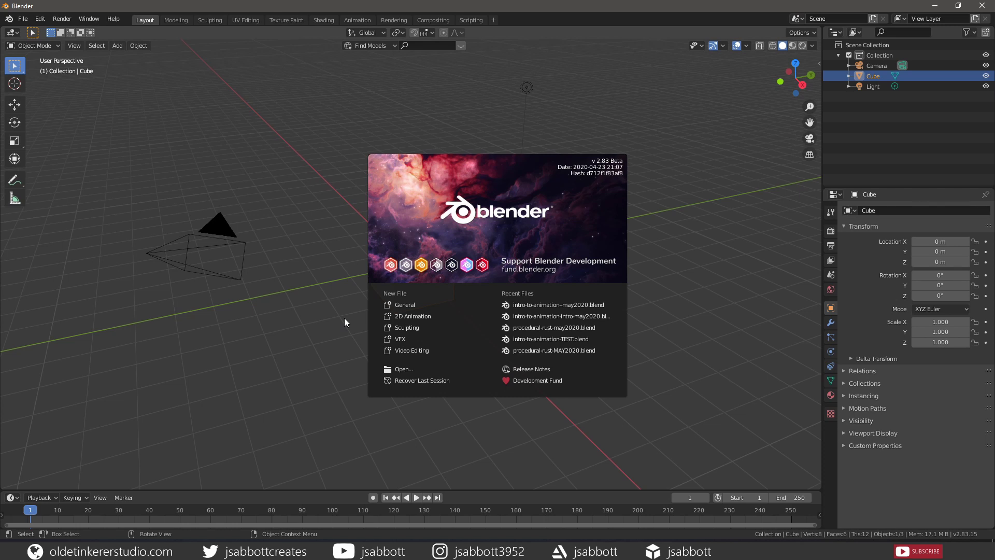
Dismiss the splash screen and switch the 3D viewport to orthographic projection.
left_click(315, 318)
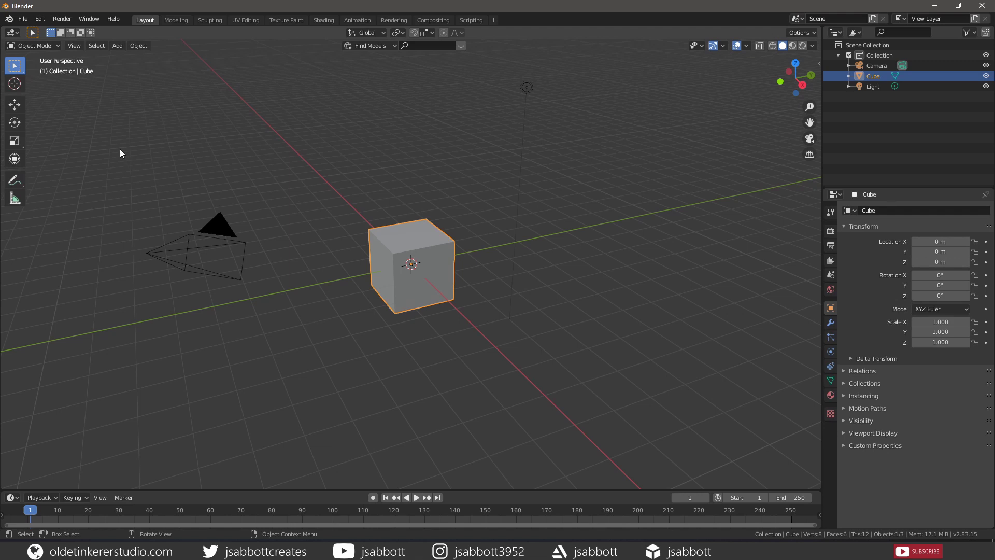
left_click(9, 20)
key("KP_5")
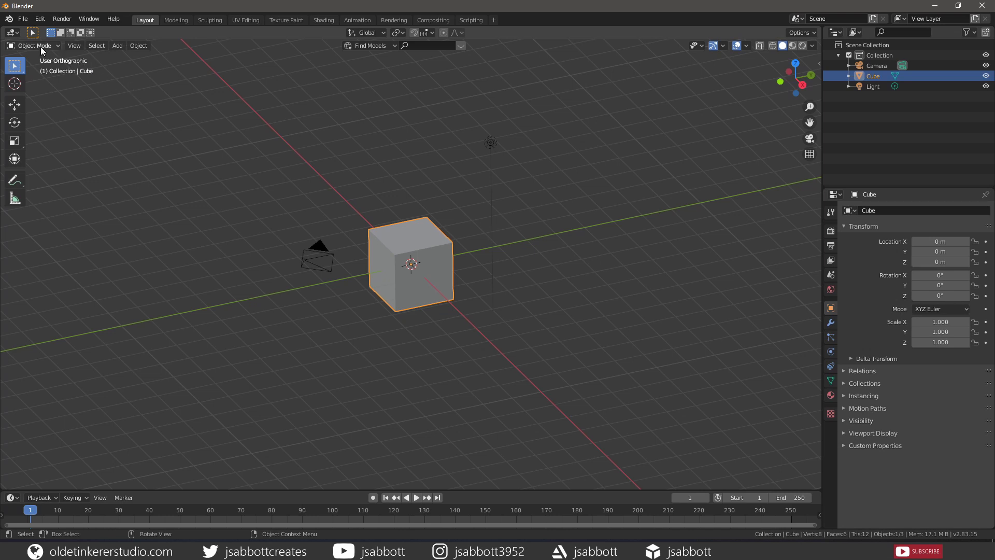
Toggle the cube into Edit Mode and back to Object Mode, and view the available interaction modes.
key("Tab")
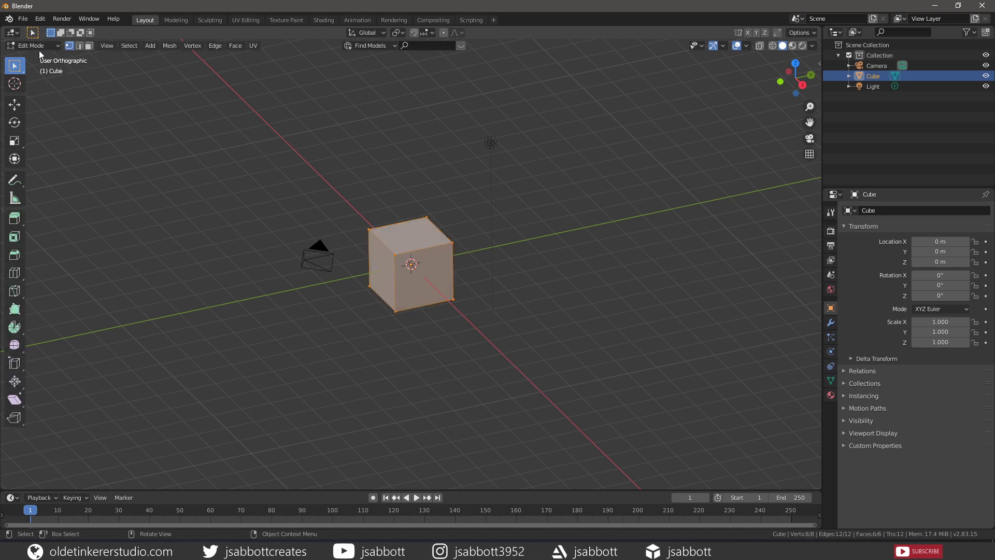
key("Tab")
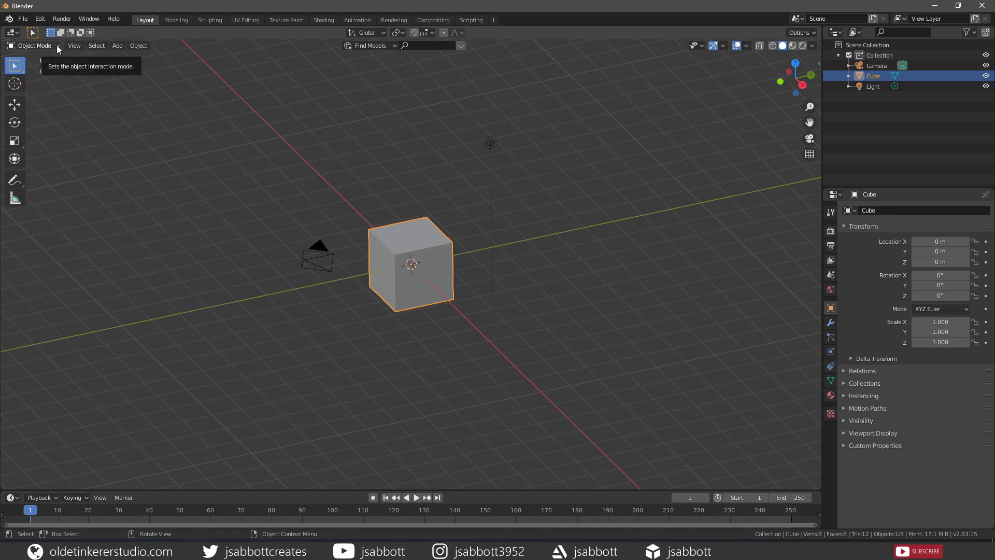
left_click(57, 45)
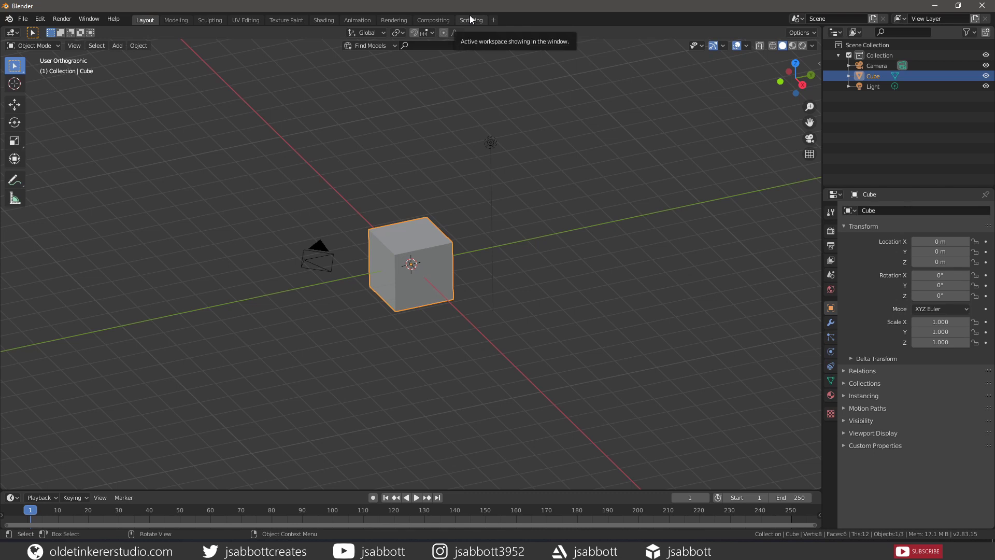
Return the 3D viewport to perspective projection, and hide and redisplay its toolbar.
key("KP_5")
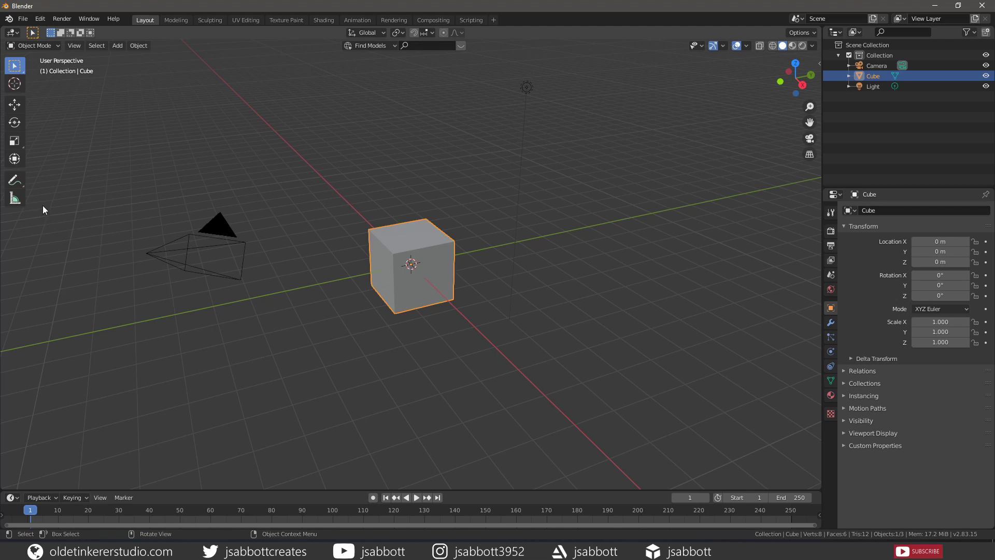
key("t")
key("t")
Examine the Modeling, Sculpting, UV Editing, Texture Paint, Shading, Animation, Rendering, Compositing and Scripting workspaces, ending back in Layout.
left_click(174, 22)
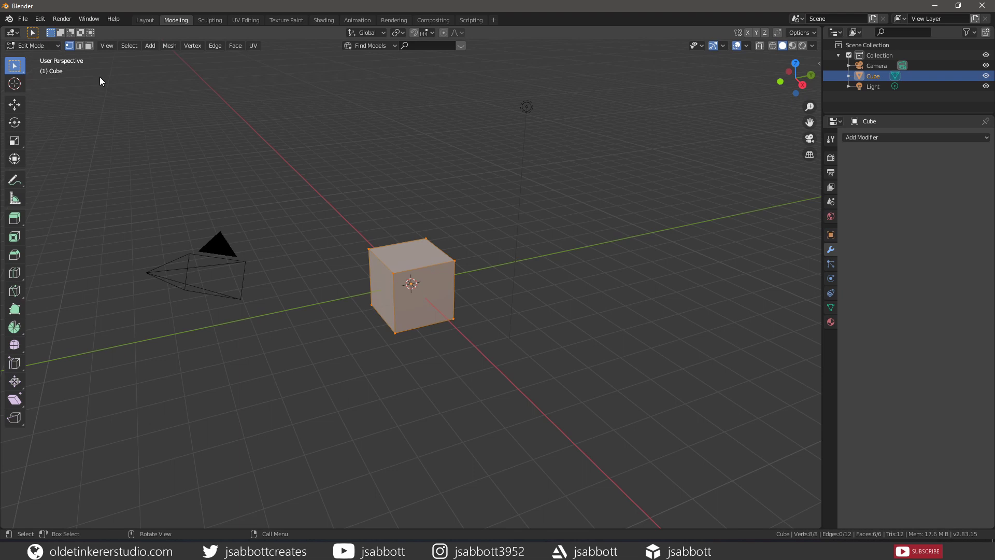
left_click(206, 21)
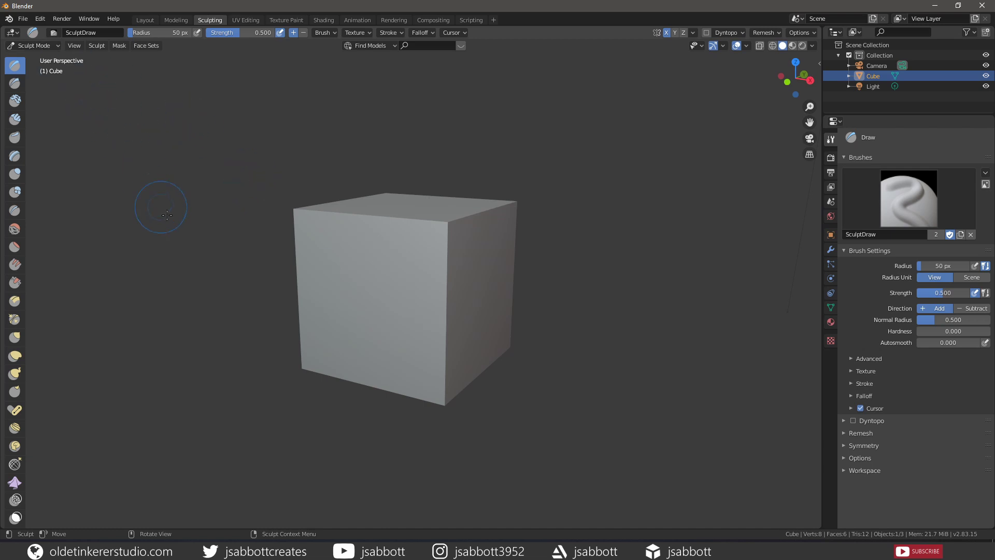
left_click(245, 20)
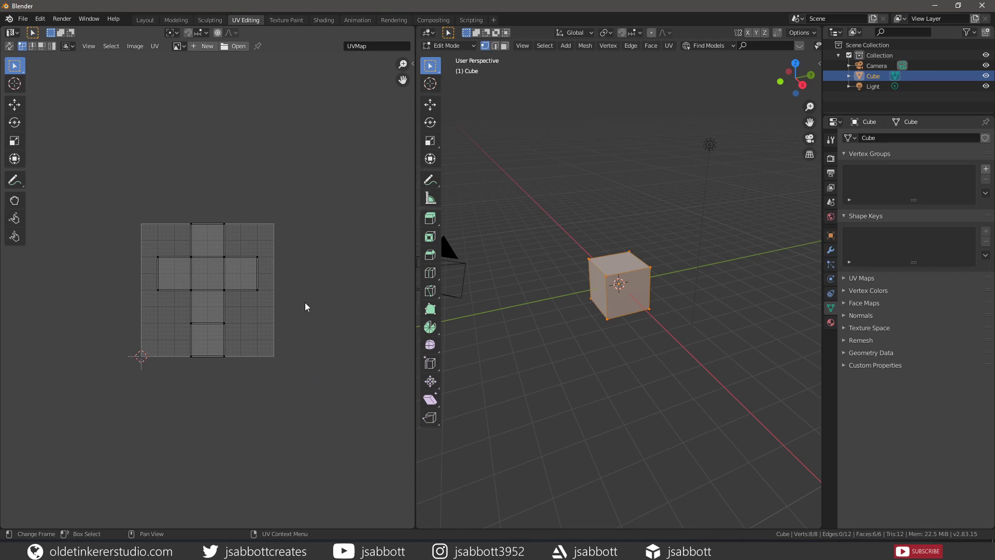
left_click(280, 20)
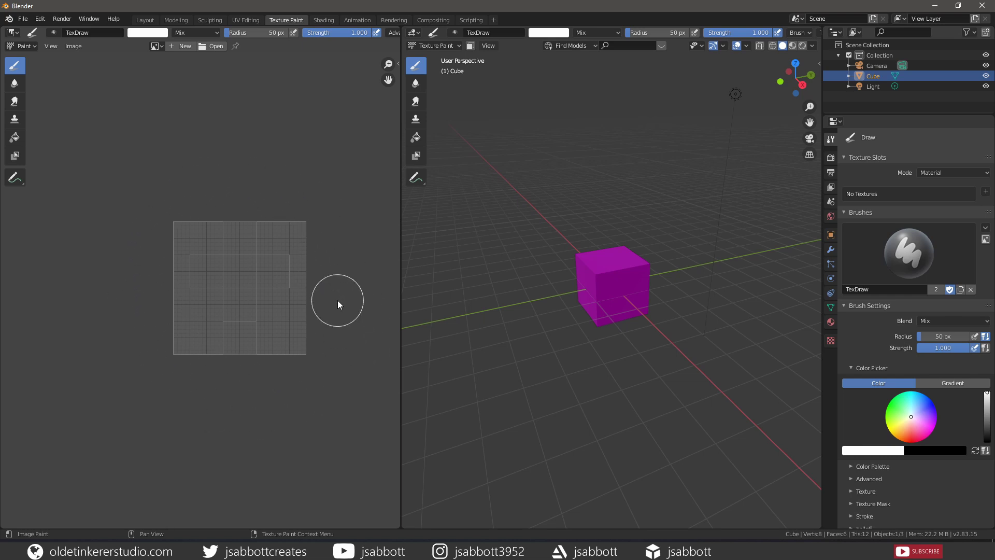
left_click(324, 20)
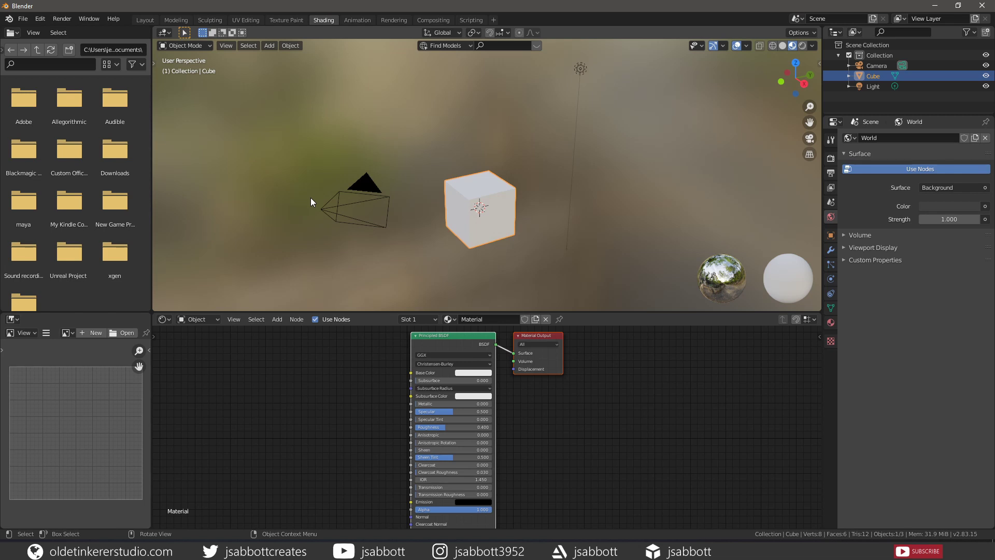
left_click(357, 20)
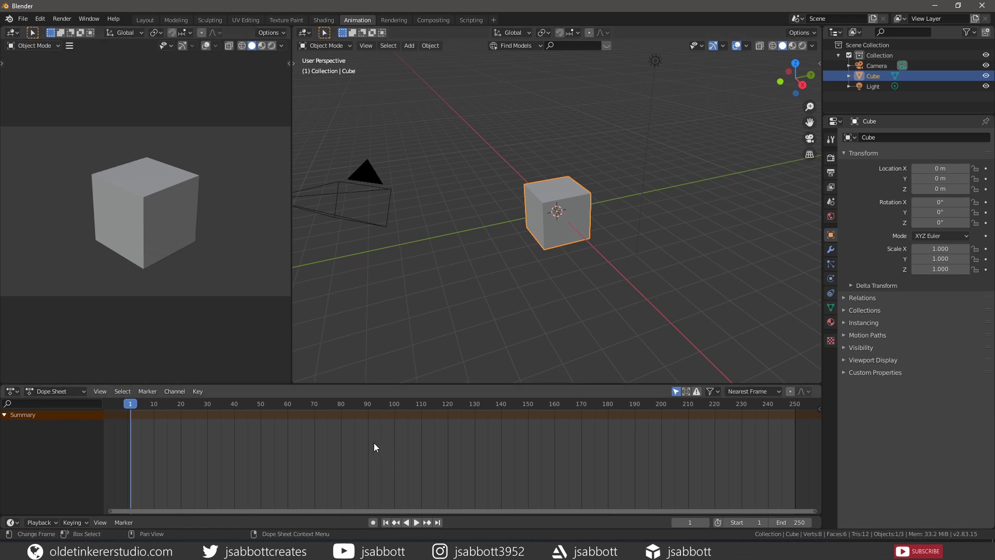
left_click(393, 19)
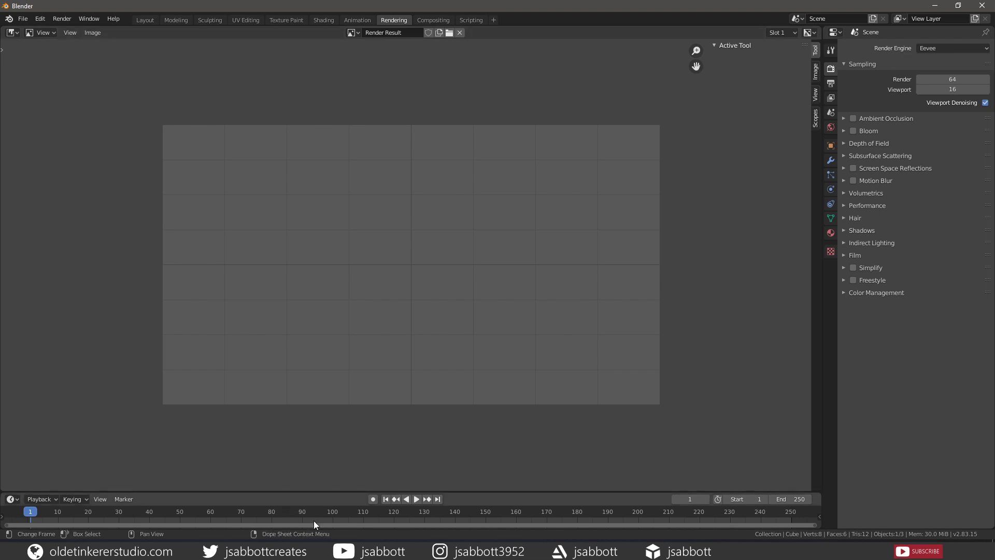
left_click(433, 20)
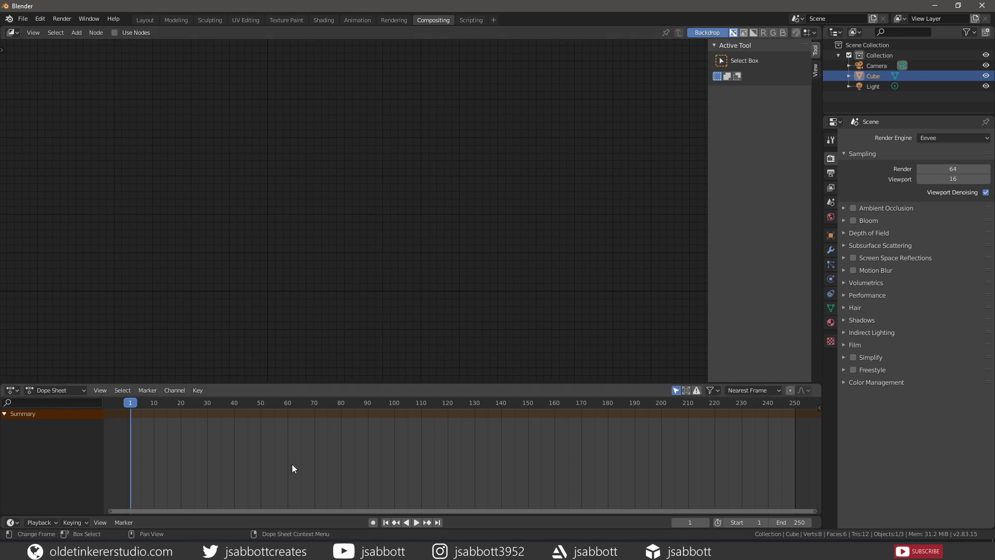
left_click(469, 21)
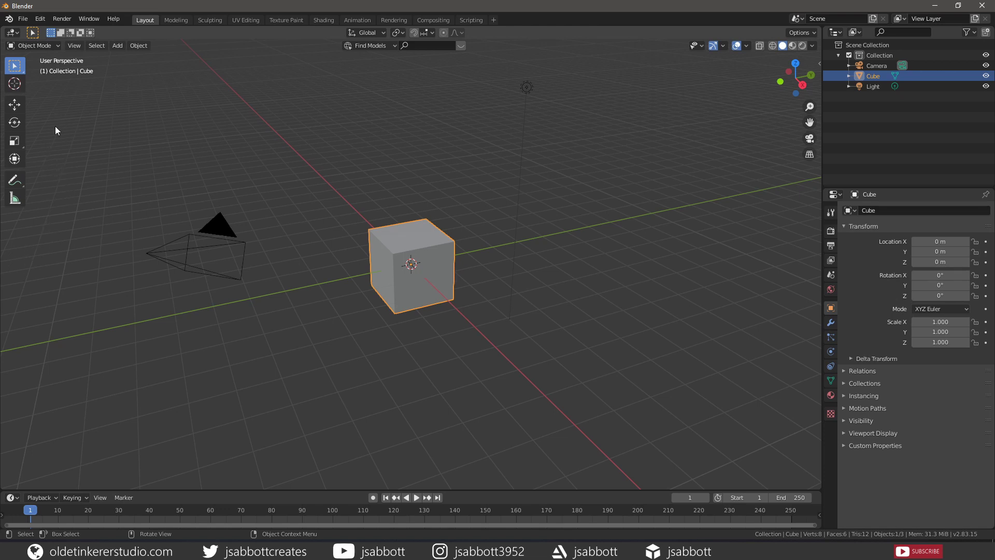
Try activating the Move and Transform tools to show their gizmos on the cube, and return to Select Box.
left_click(14, 104)
left_click(14, 66)
left_click(15, 104)
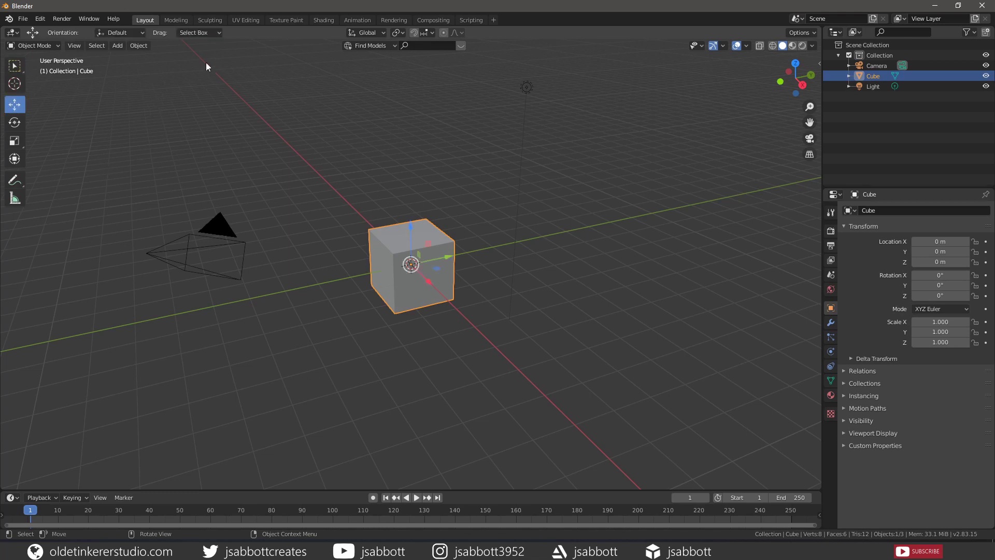
left_click(14, 66)
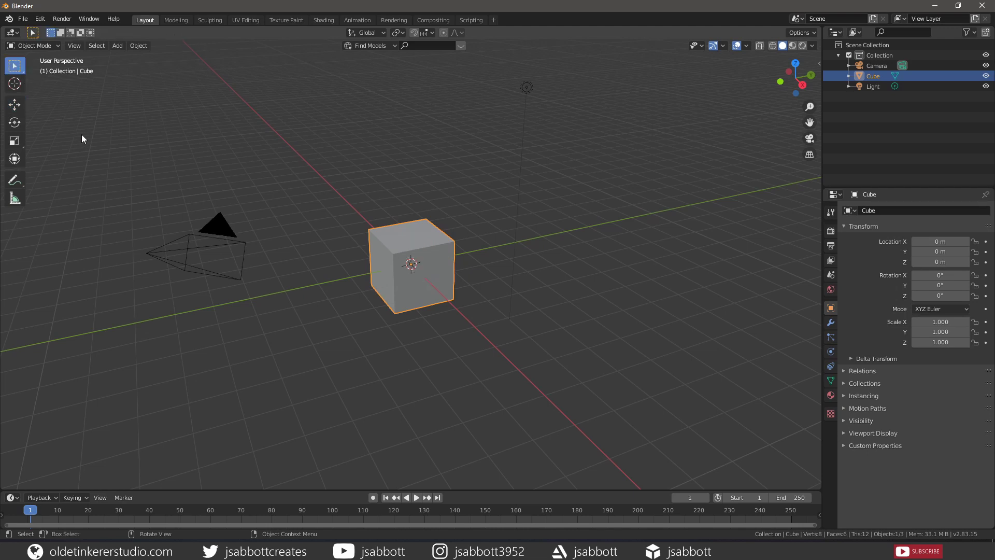
left_click(14, 159)
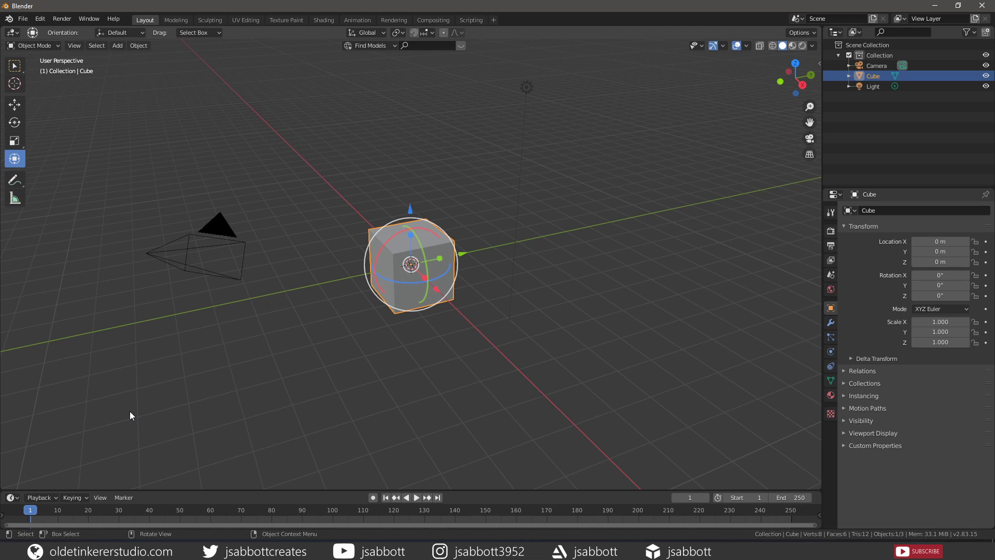
key("w")
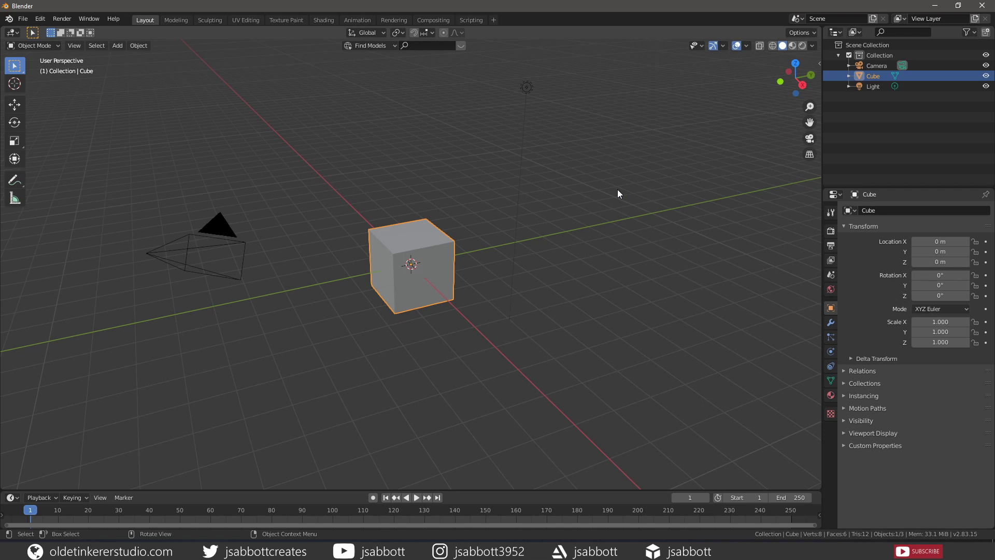
Expand the cube's Relations properties to view them, and collapse them again.
key("m")
left_click(845, 370)
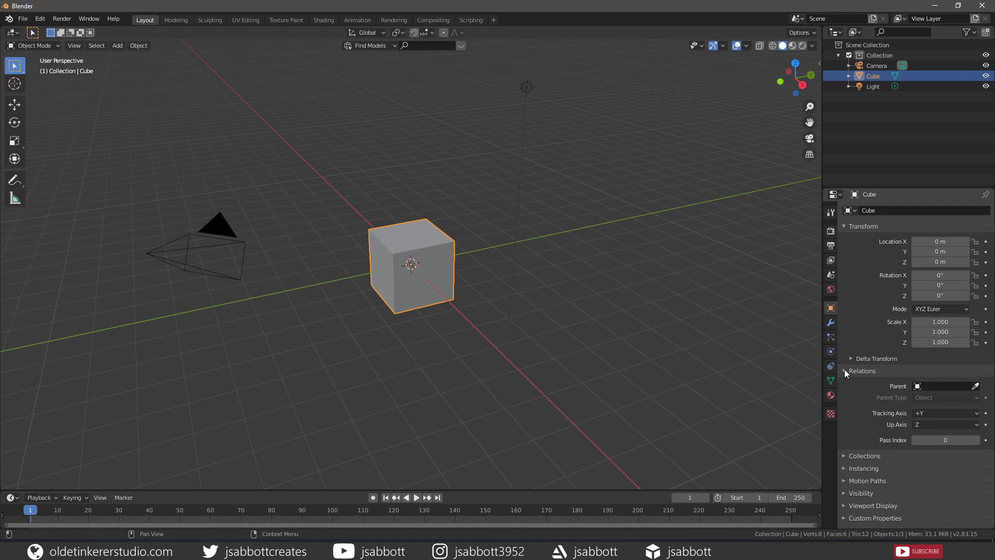
left_click(844, 371)
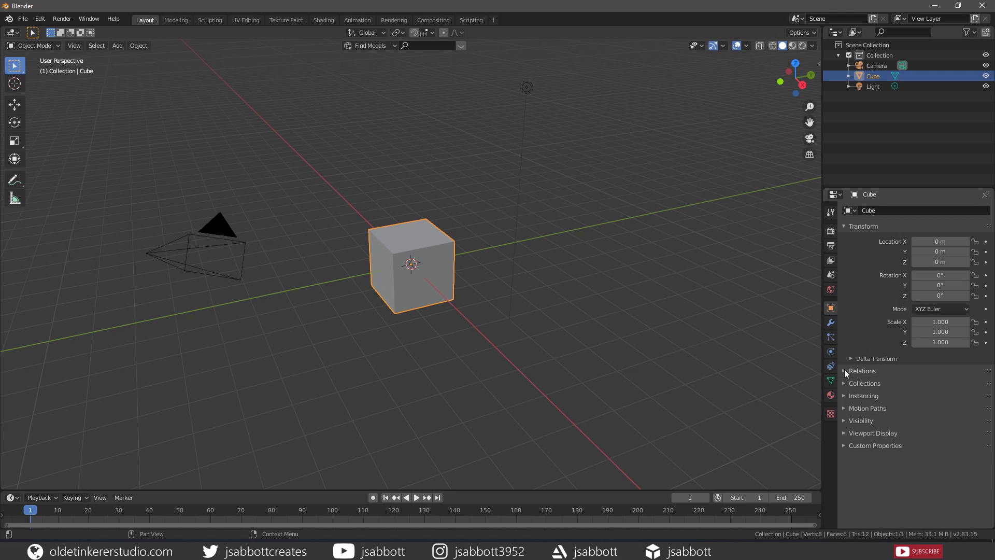
Show the viewport sidebar, examine its Item, Tool and View settings, and hide it again.
key("n")
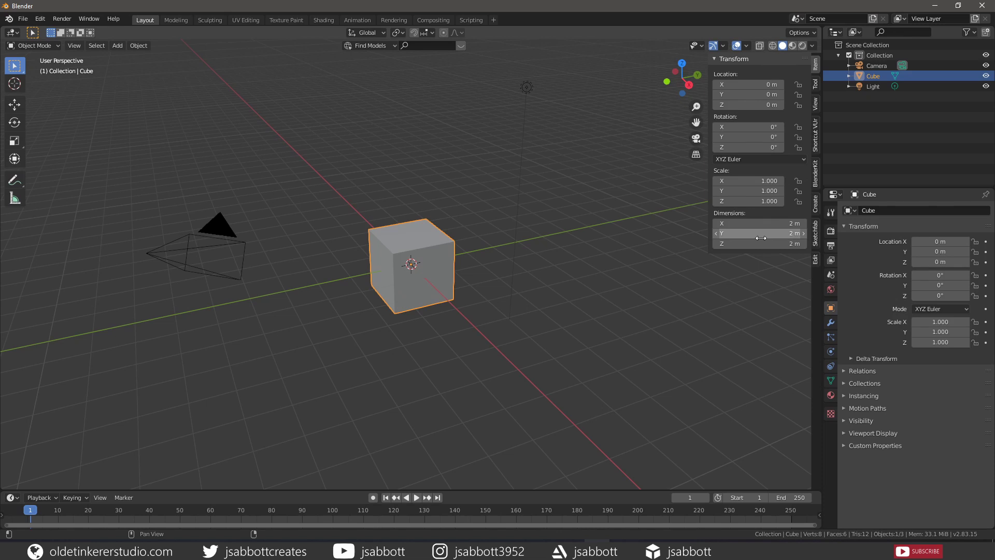
left_click(815, 83)
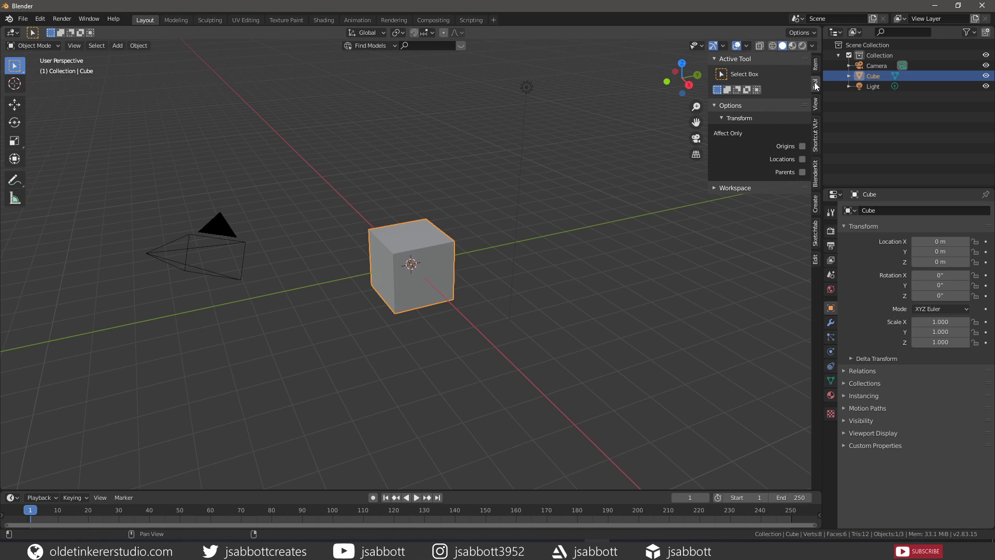
left_click(816, 105)
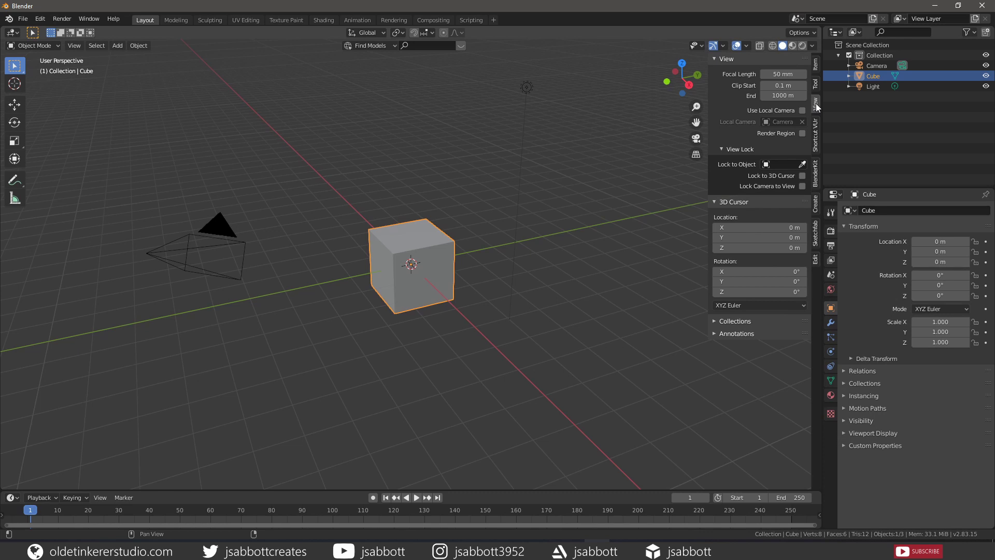
key("n")
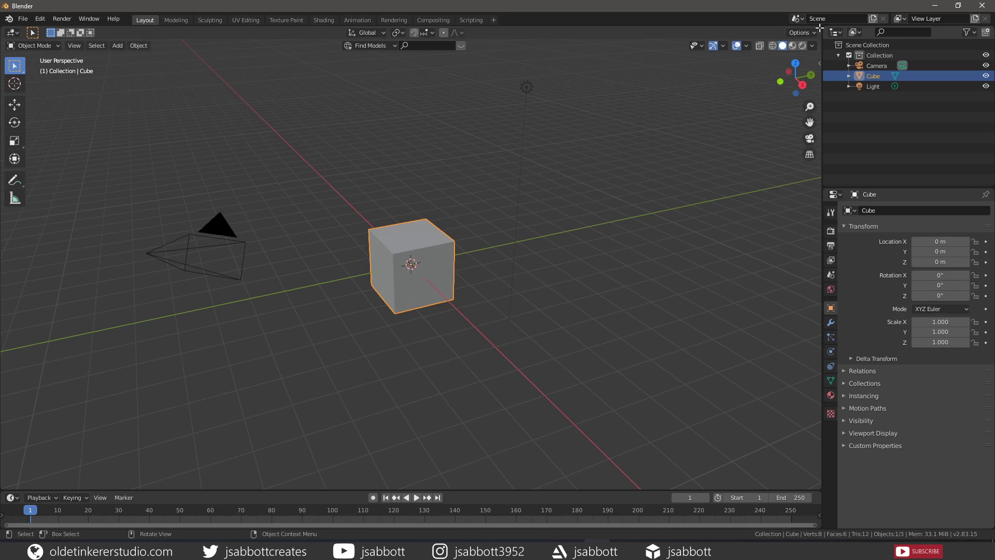
Split the 3D viewport into two side-by-side areas and join them back into one.
left_click_drag(819, 27, 456, 156)
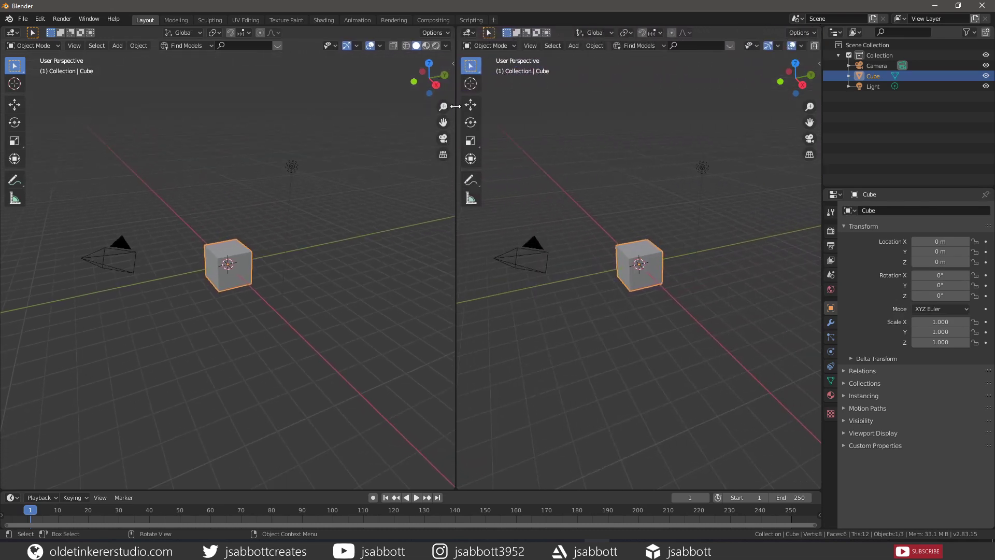
right_click(455, 242)
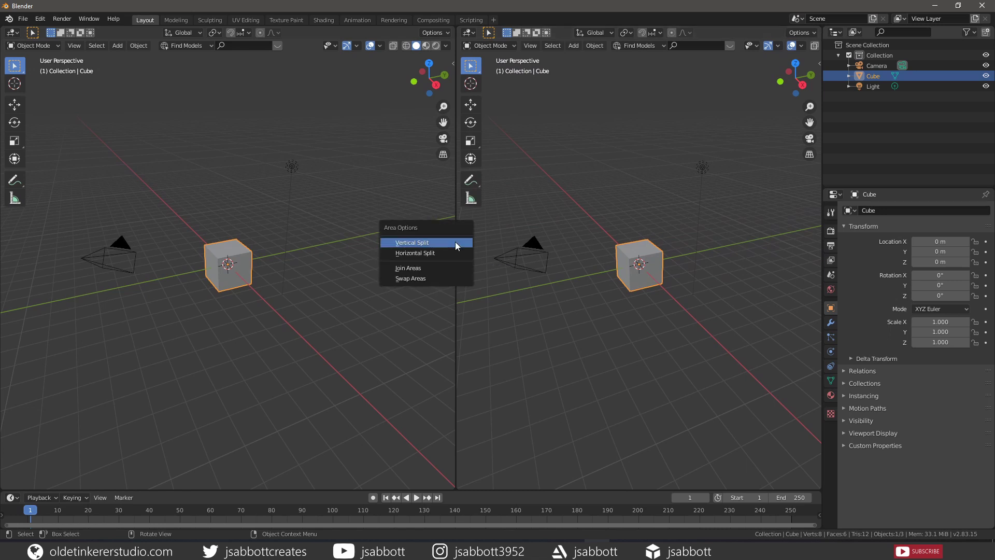
left_click(436, 268)
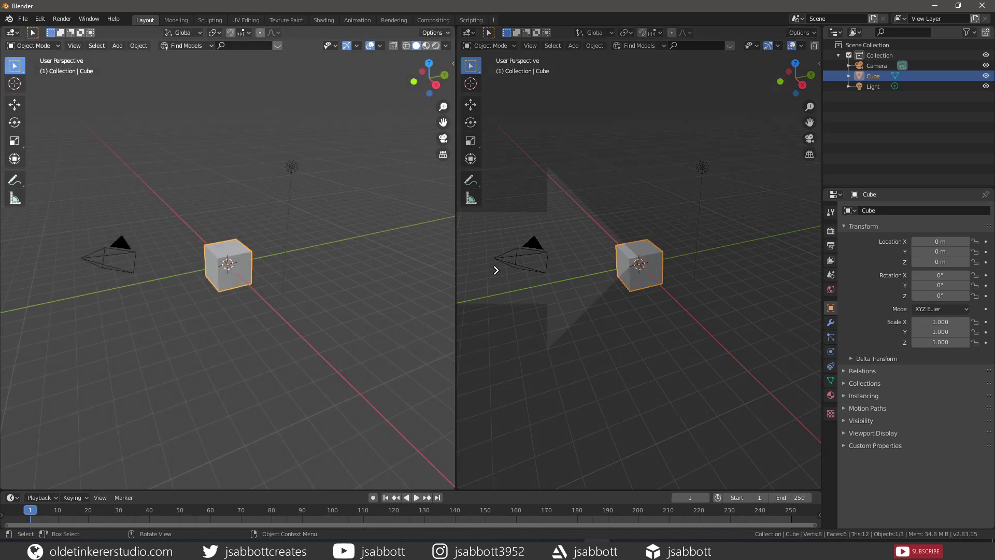
left_click(496, 270)
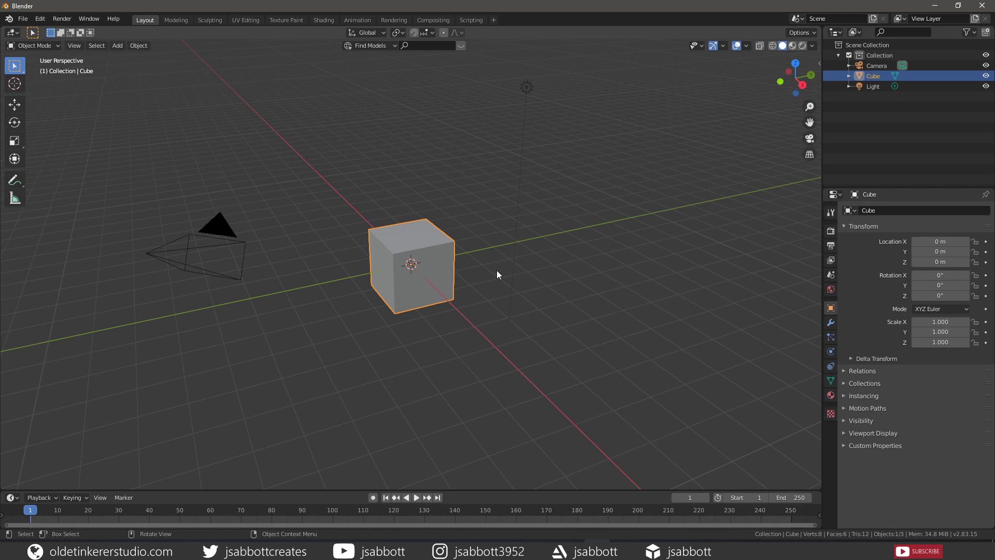